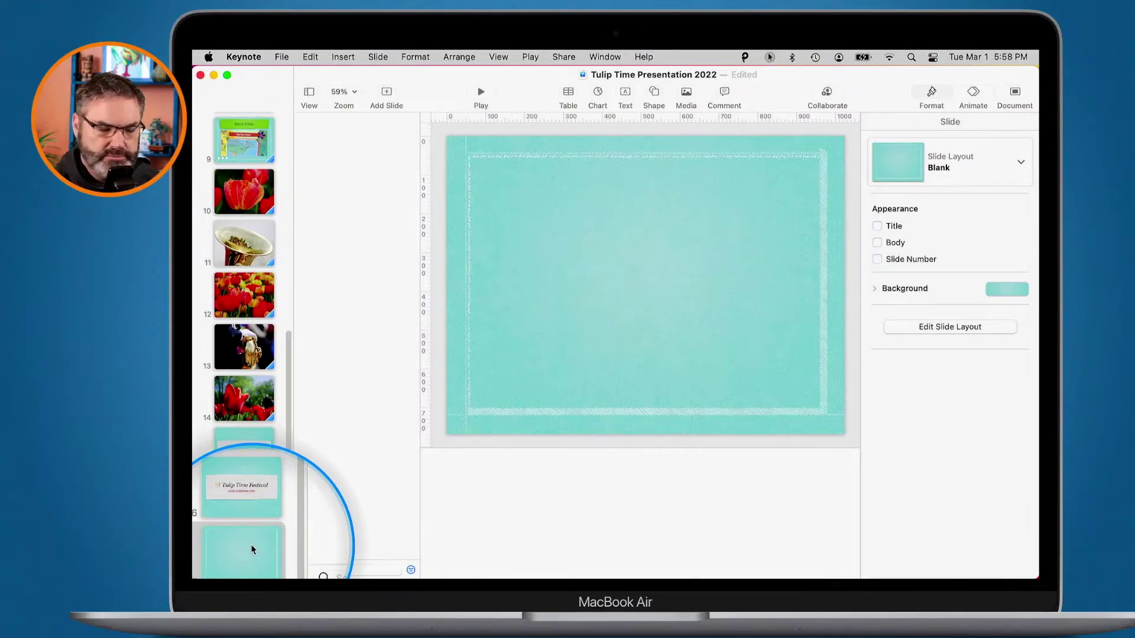
Insert a Live Video object from the Media menu onto teal slide 17
left_click(686, 94)
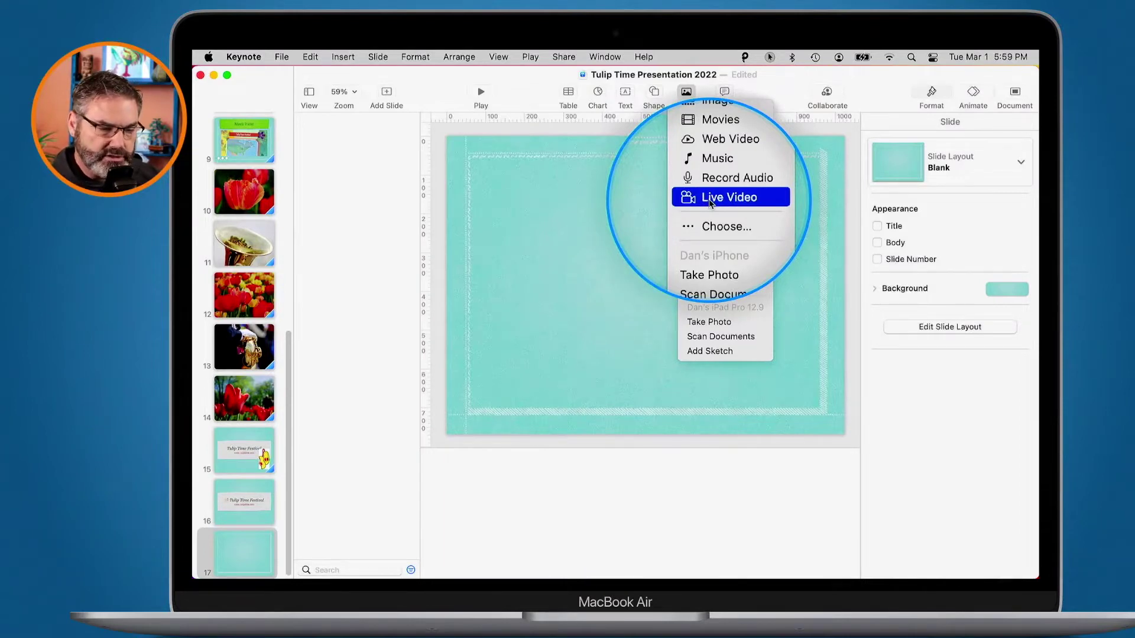
left_click(710, 202)
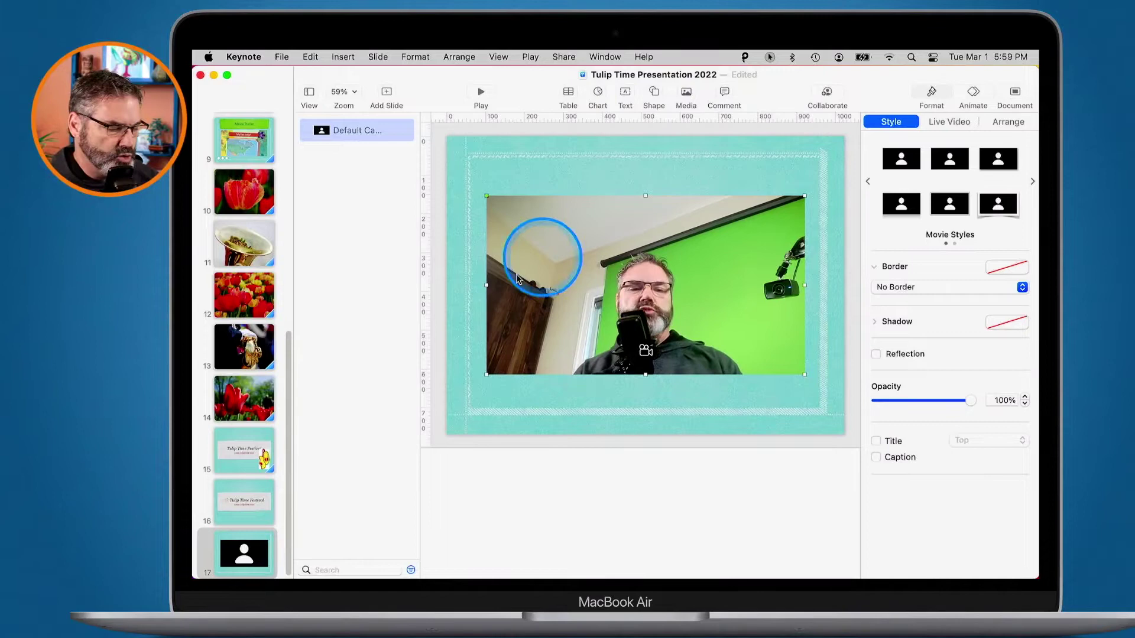
Move the camera slide after the red tulip slide 10, then select its live video
left_click(250, 543)
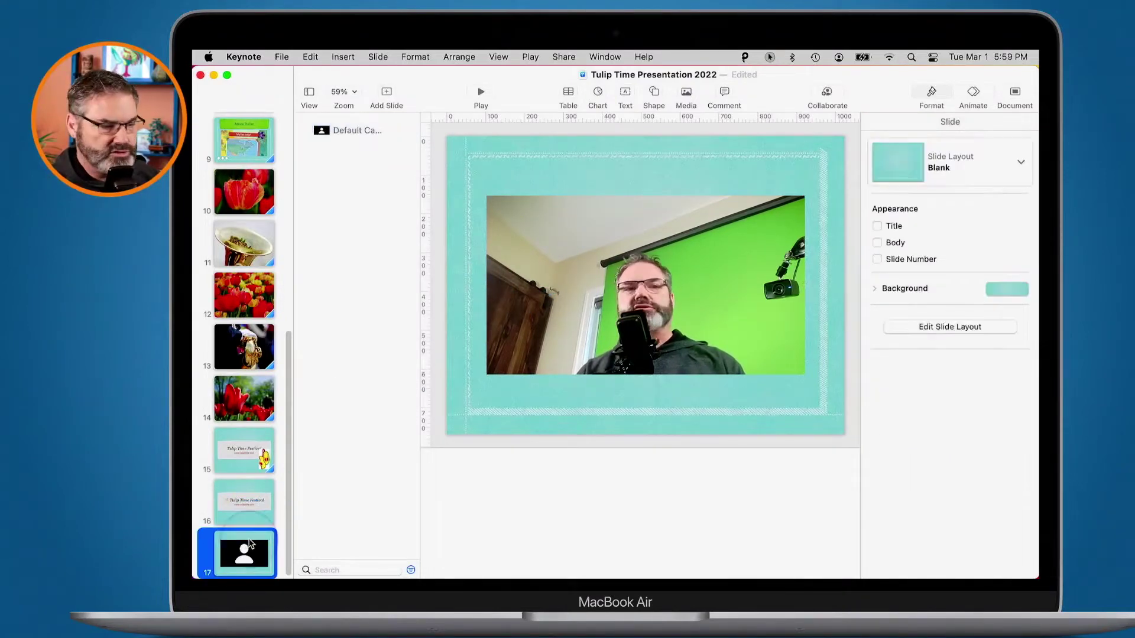
left_click_drag(250, 542, 248, 230)
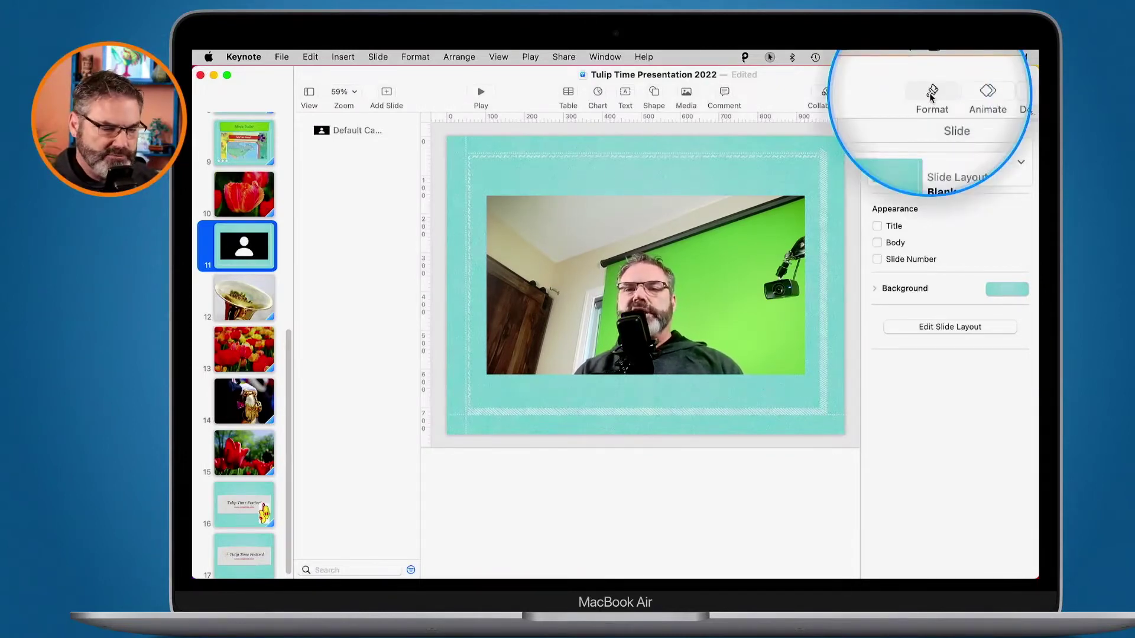
left_click(781, 208)
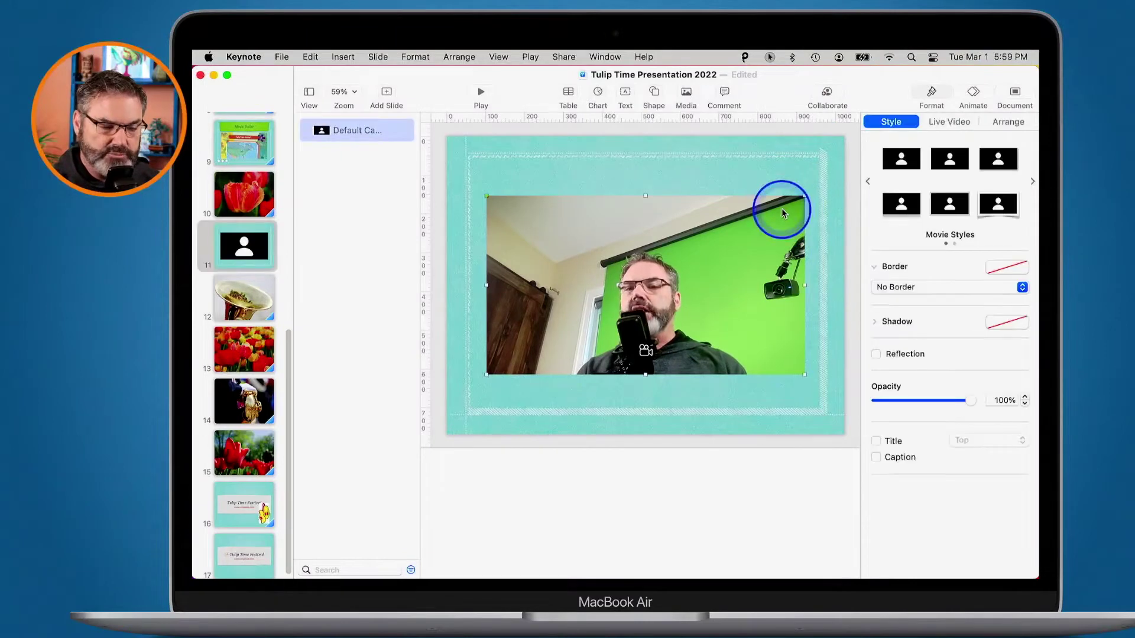
Set the live video's Corner Radius to 25 pt in the Live Video format settings
left_click(946, 122)
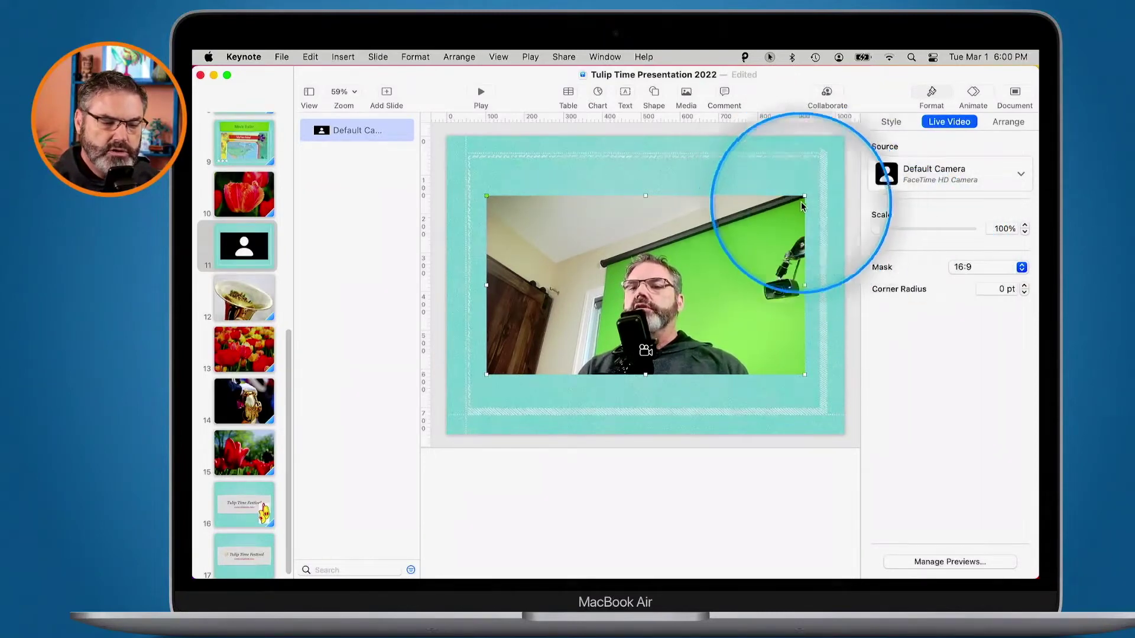
left_click(1024, 286)
left_click(1024, 286)
left_click(1024, 286)
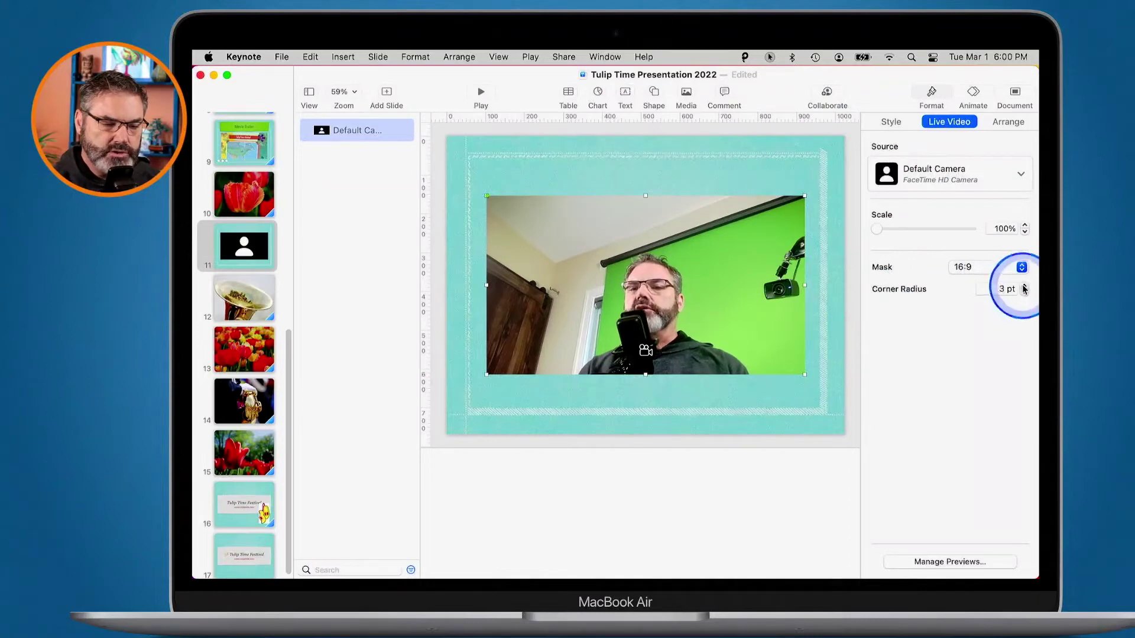
left_click(1024, 286)
left_click(1024, 286)
left_click(1024, 286)
left_click(1024, 286)
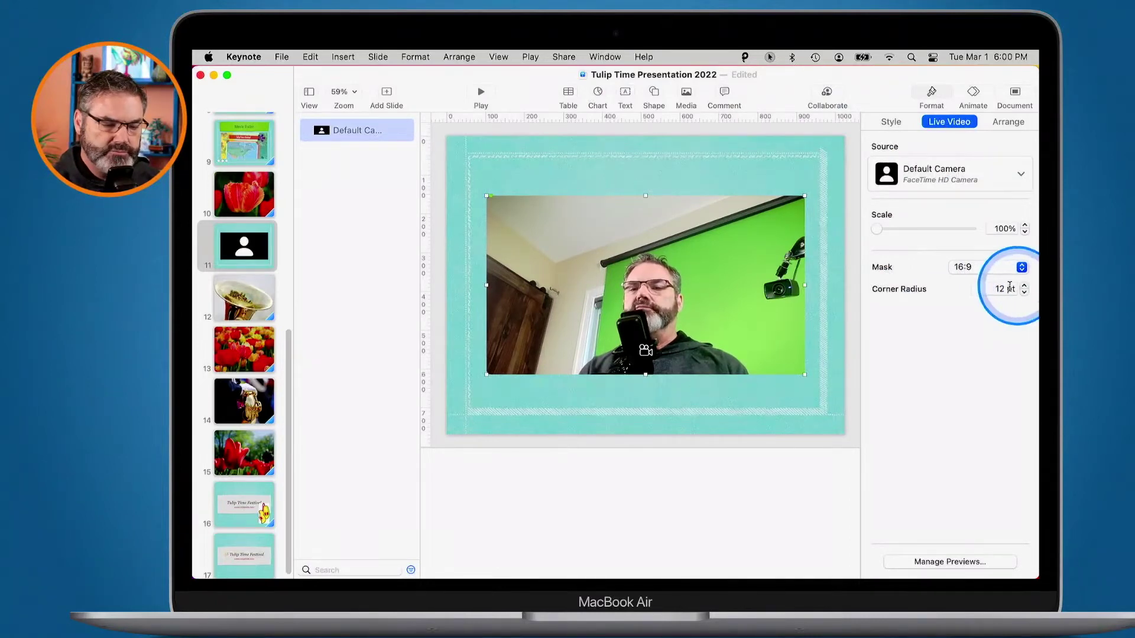
triple_click(1009, 288)
type("25")
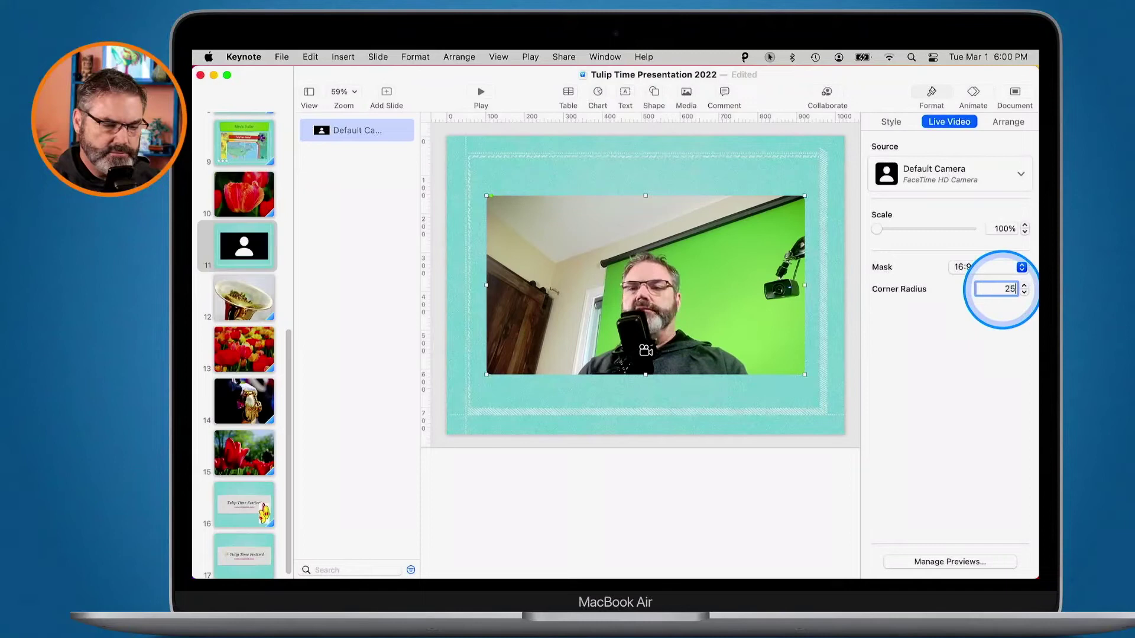
key("Return")
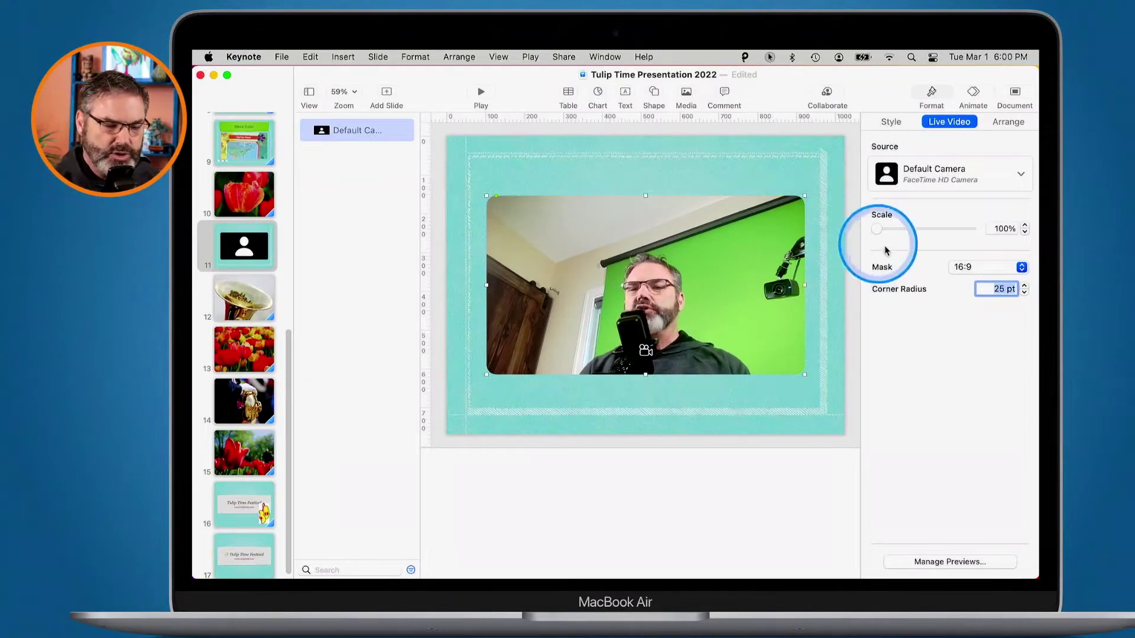
Apply a Circle mask to the camera feed and scale it up to 142%
left_click(963, 266)
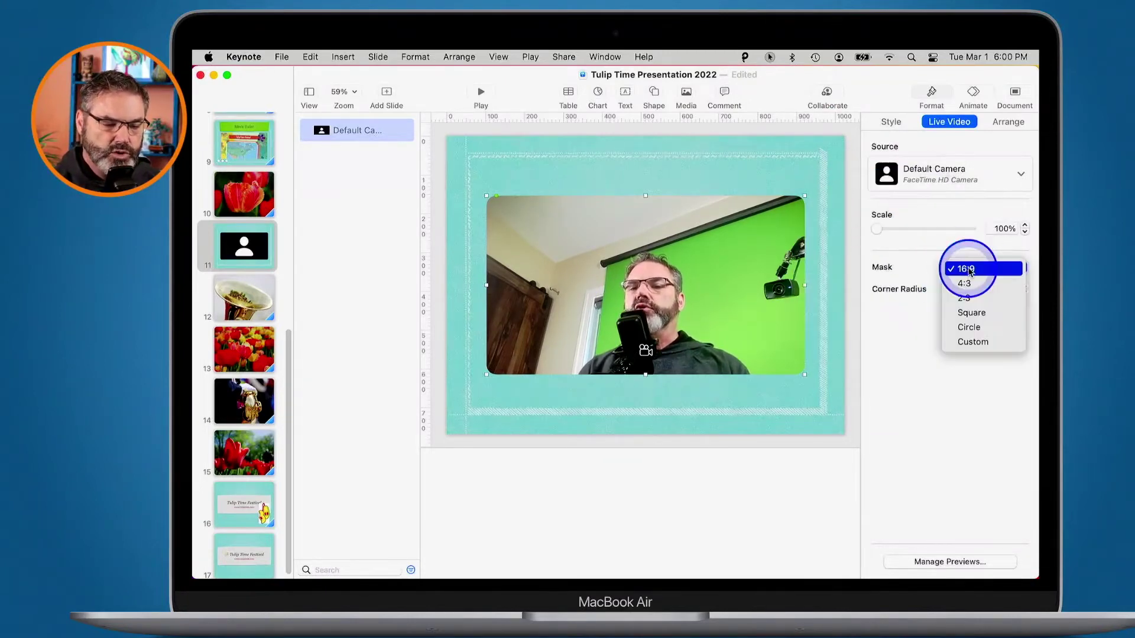
left_click(971, 328)
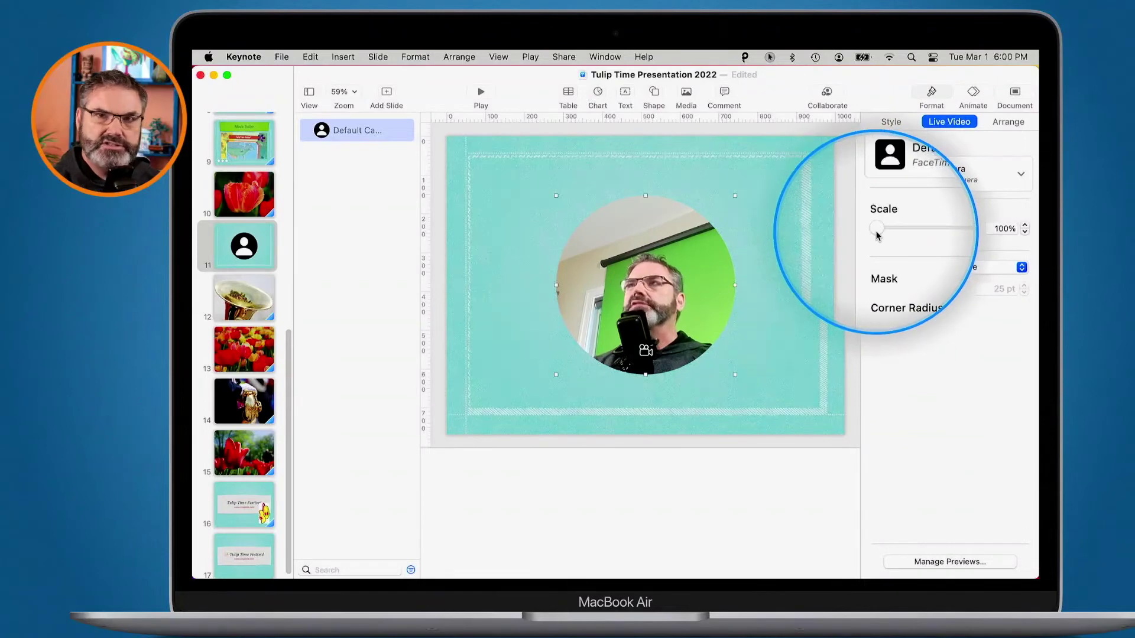
left_click_drag(877, 232, 896, 230)
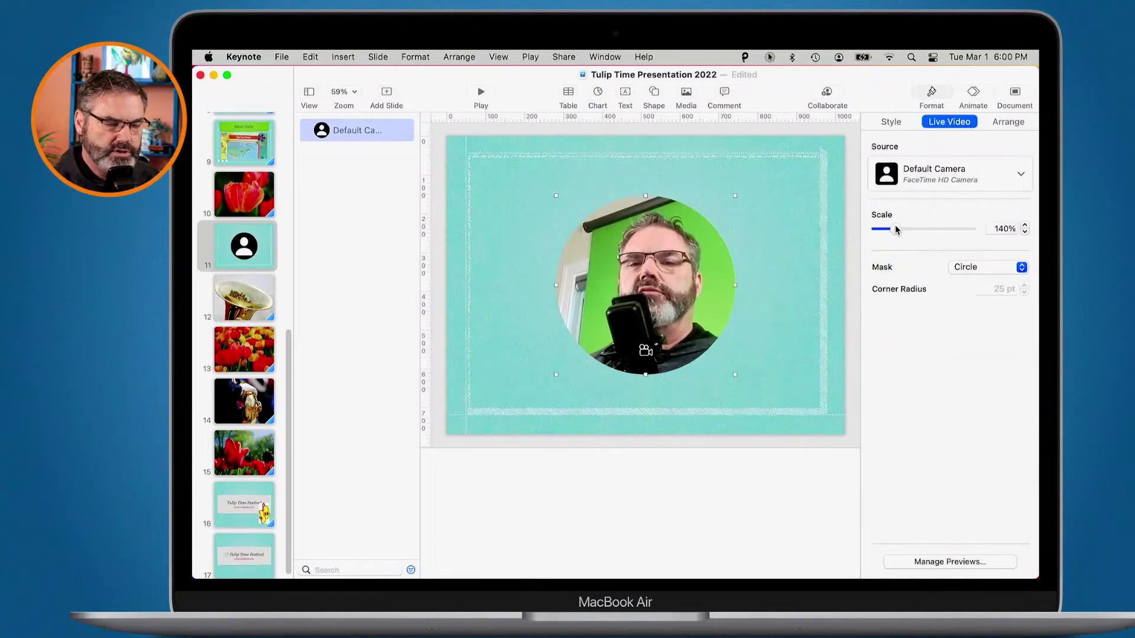
left_click(896, 230)
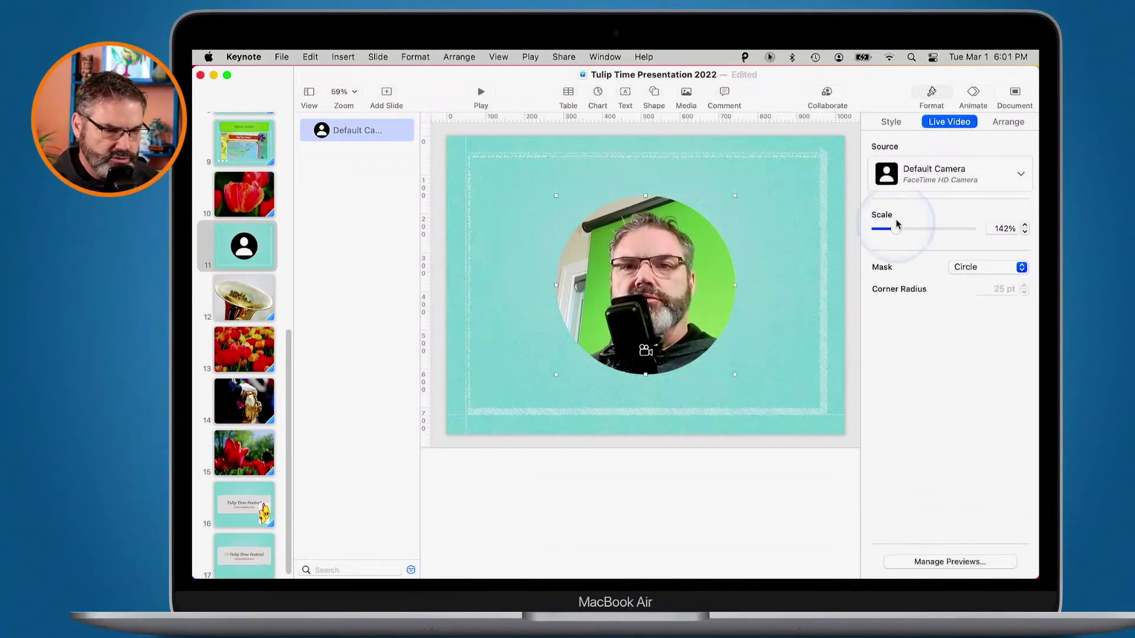
Give the circular camera feed a Line border in the Style settings
left_click(886, 144)
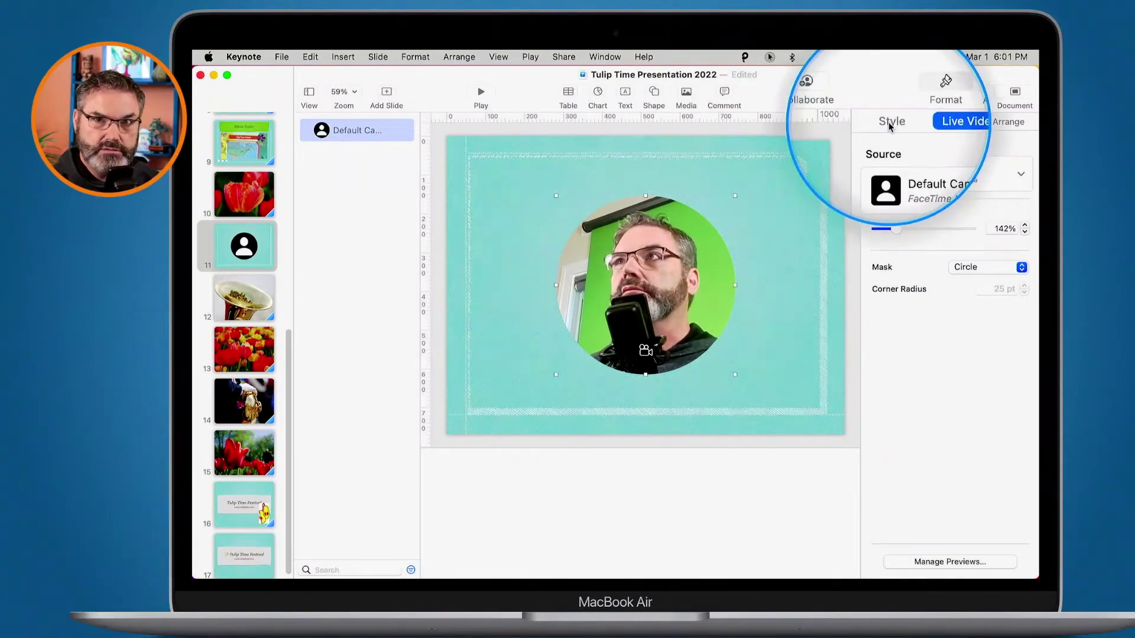
left_click(889, 124)
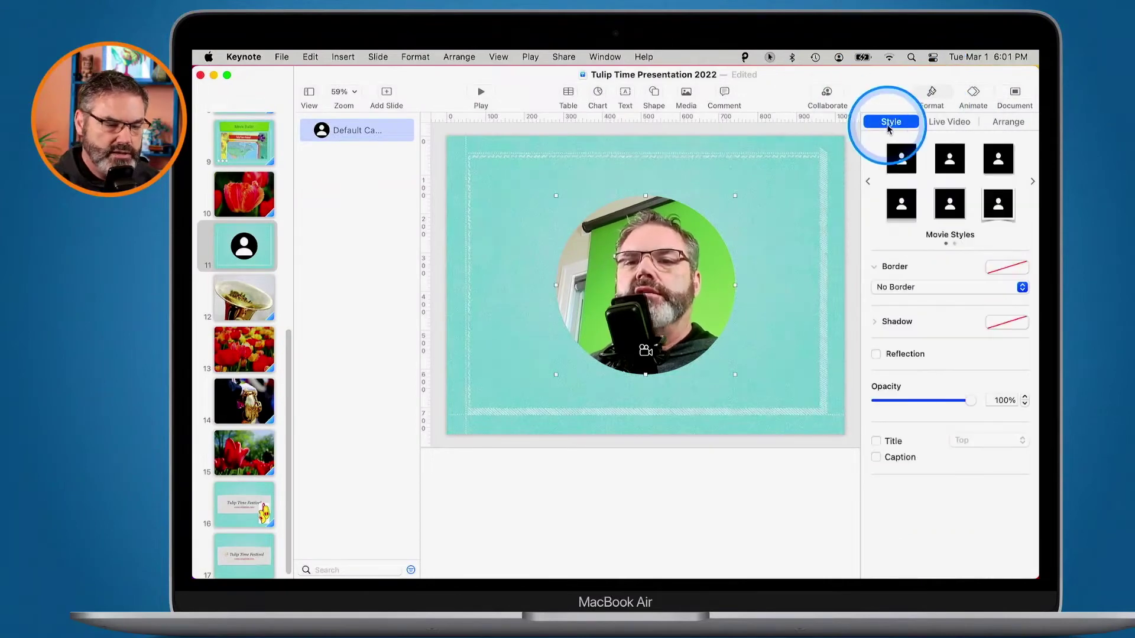
left_click(891, 288)
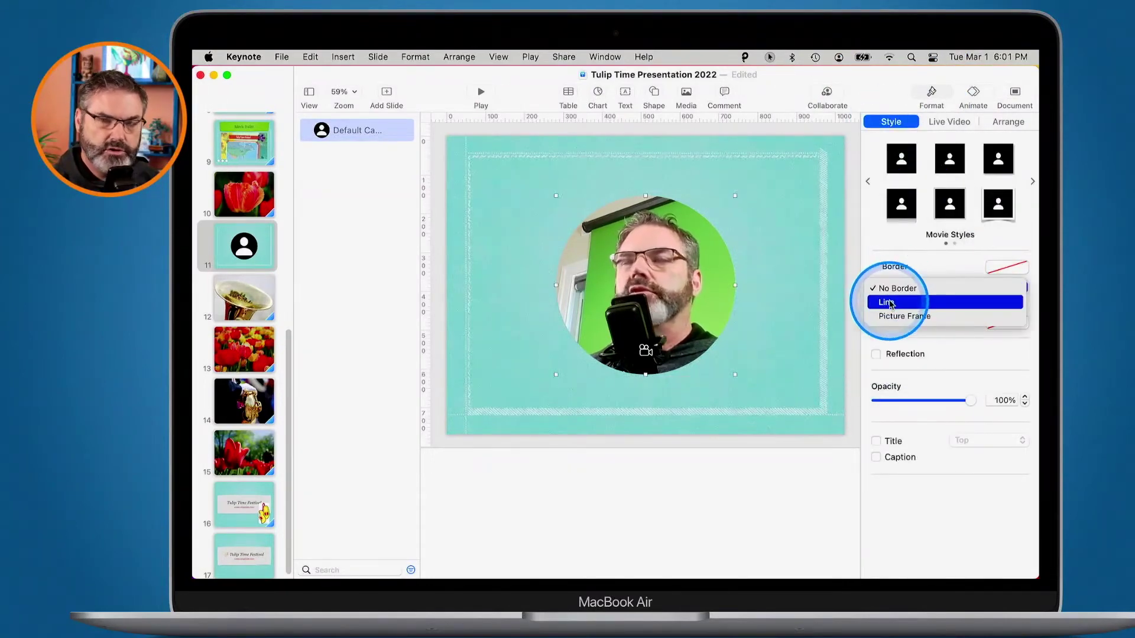
left_click(889, 303)
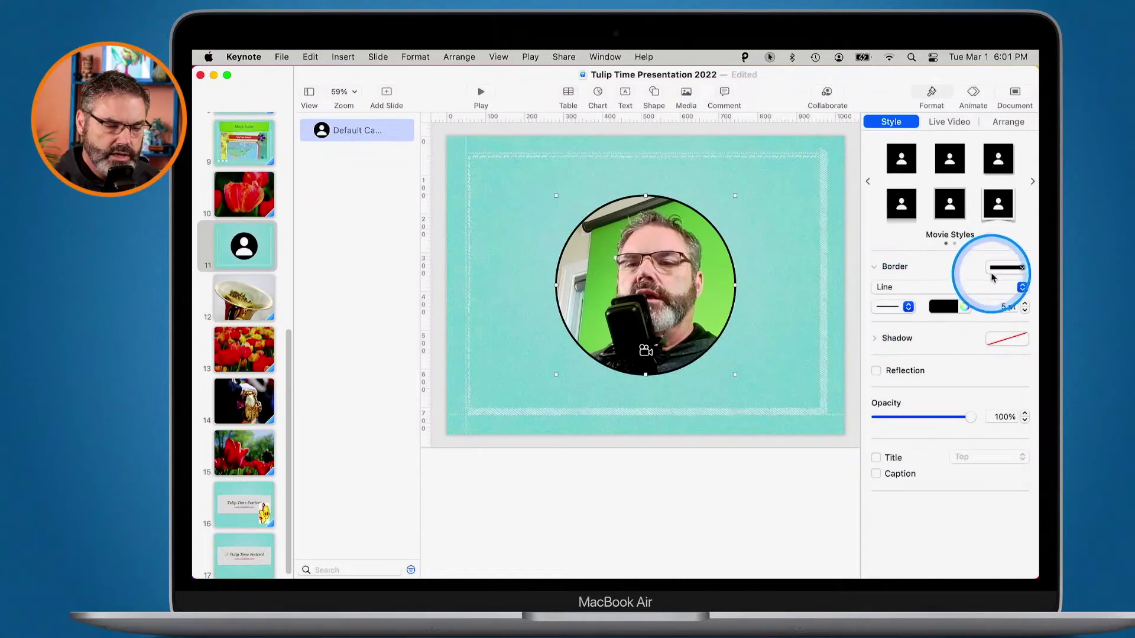
Set the border colour to purple and its width to 15 pt
left_click(948, 307)
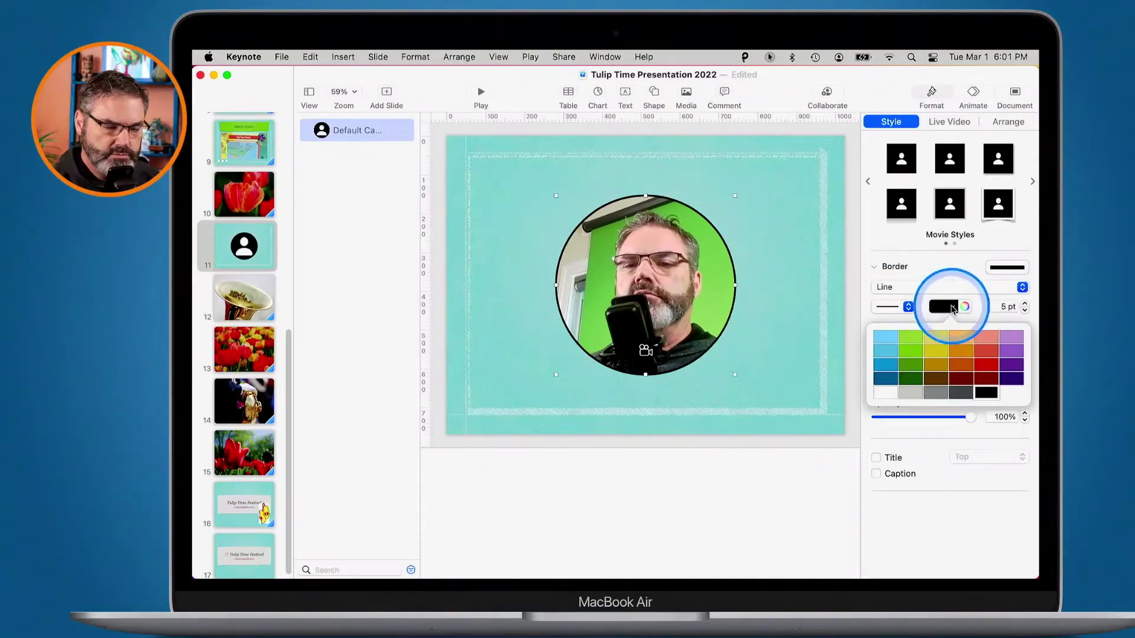
left_click(1010, 368)
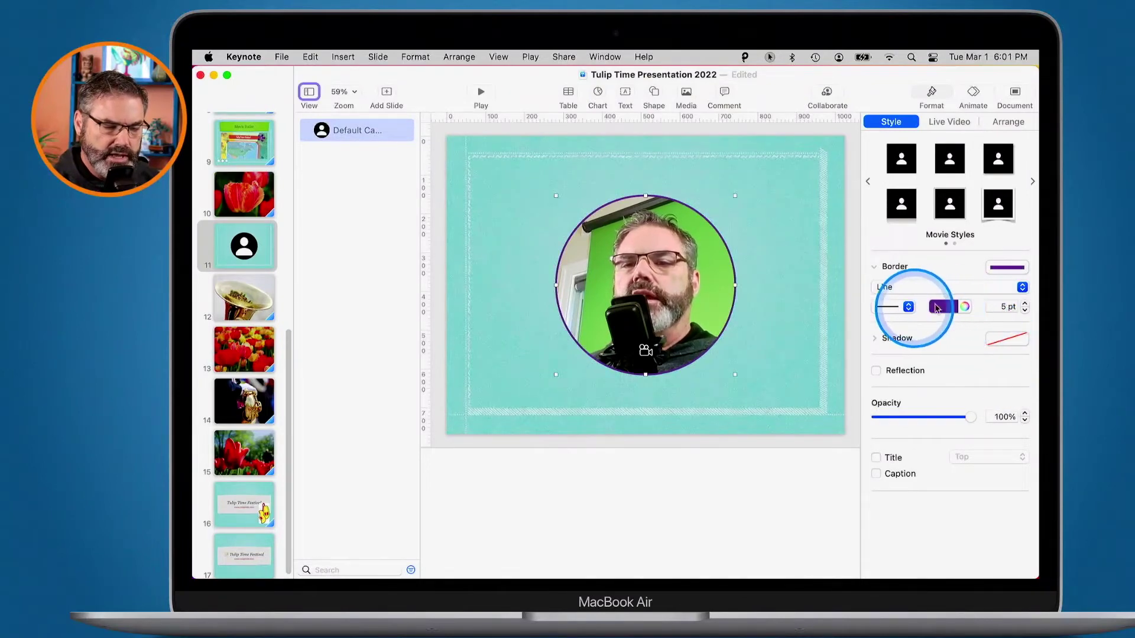
left_click(1000, 307)
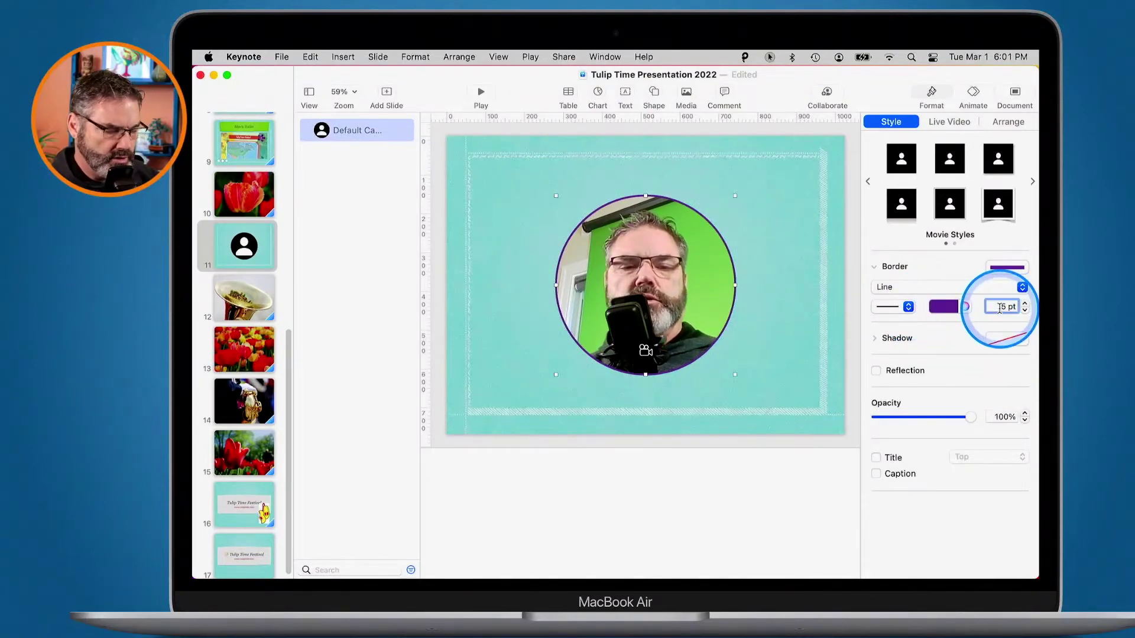
type("1")
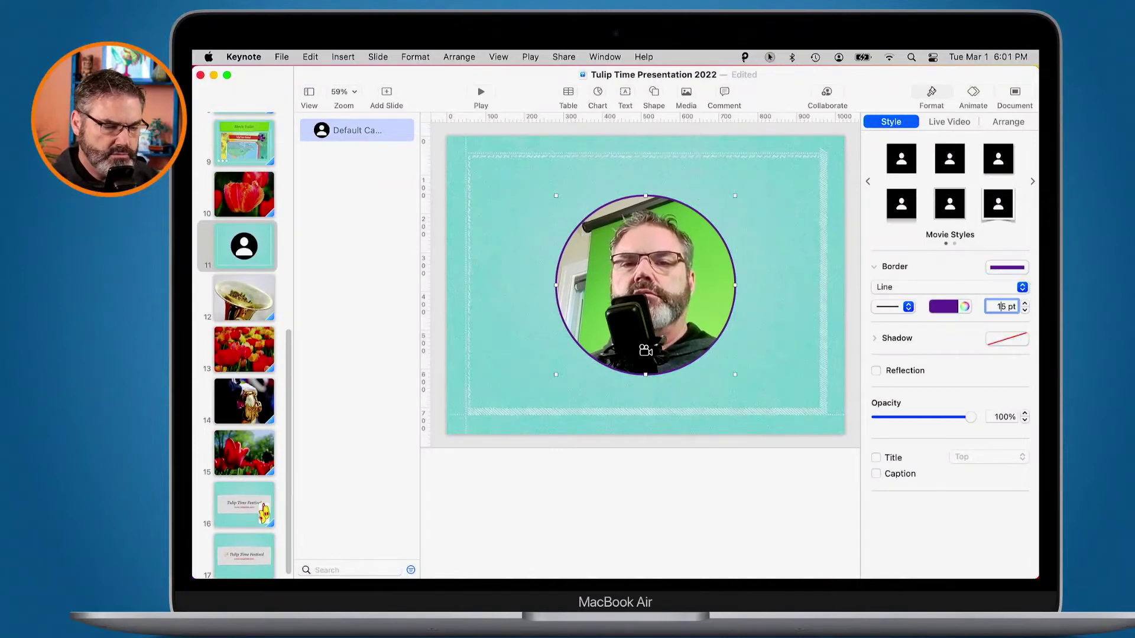
key("Return")
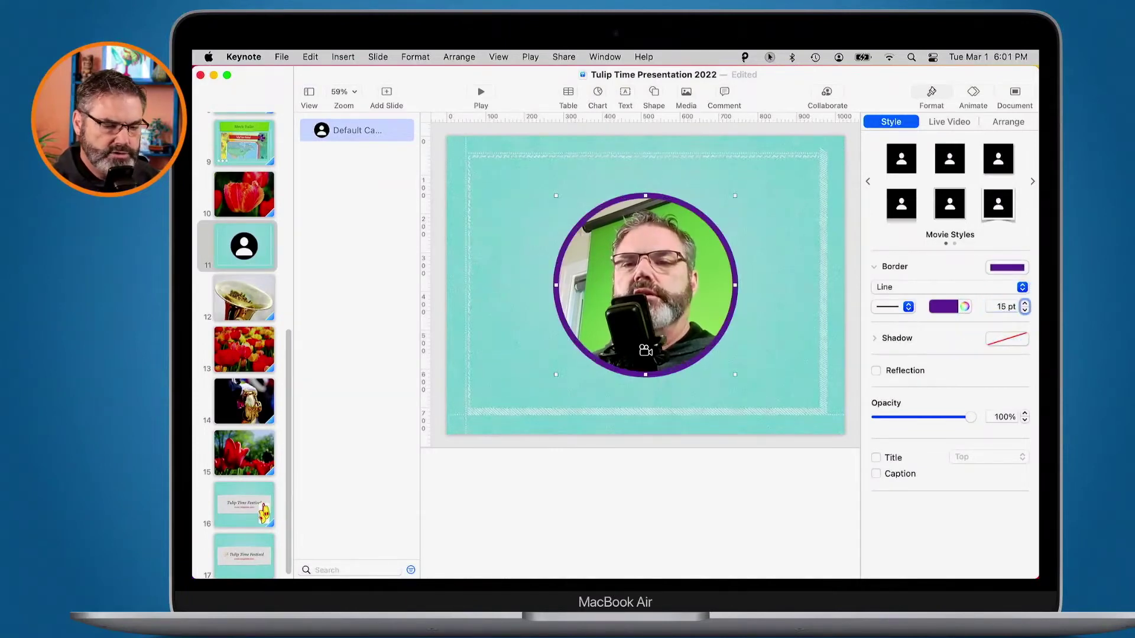
Change the border colour from purple to orange, leaving the style presets unchanged
left_click(1005, 271)
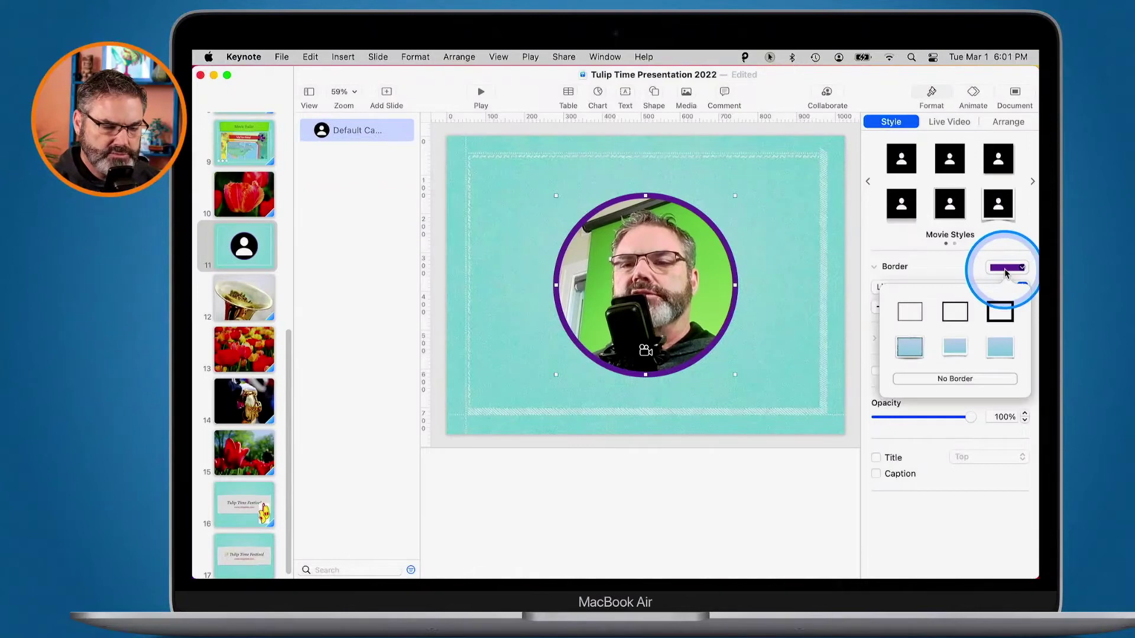
left_click(1004, 269)
left_click(952, 307)
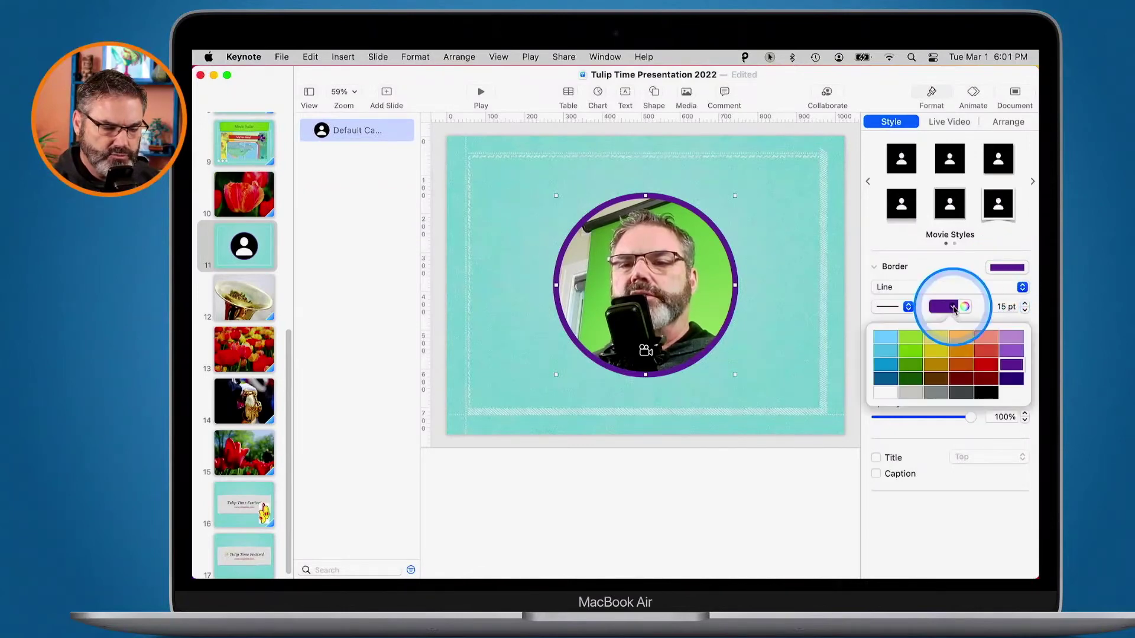
left_click(938, 355)
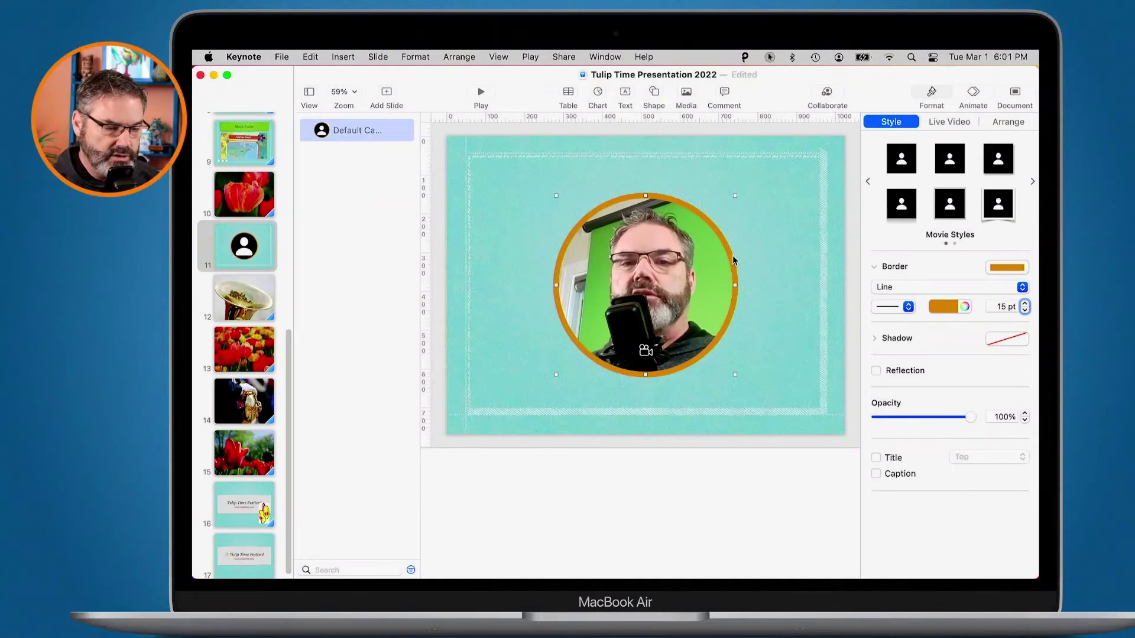
Play the slideshow on this Mac from red tulip slide 10, then exit with Esc
left_click(242, 197)
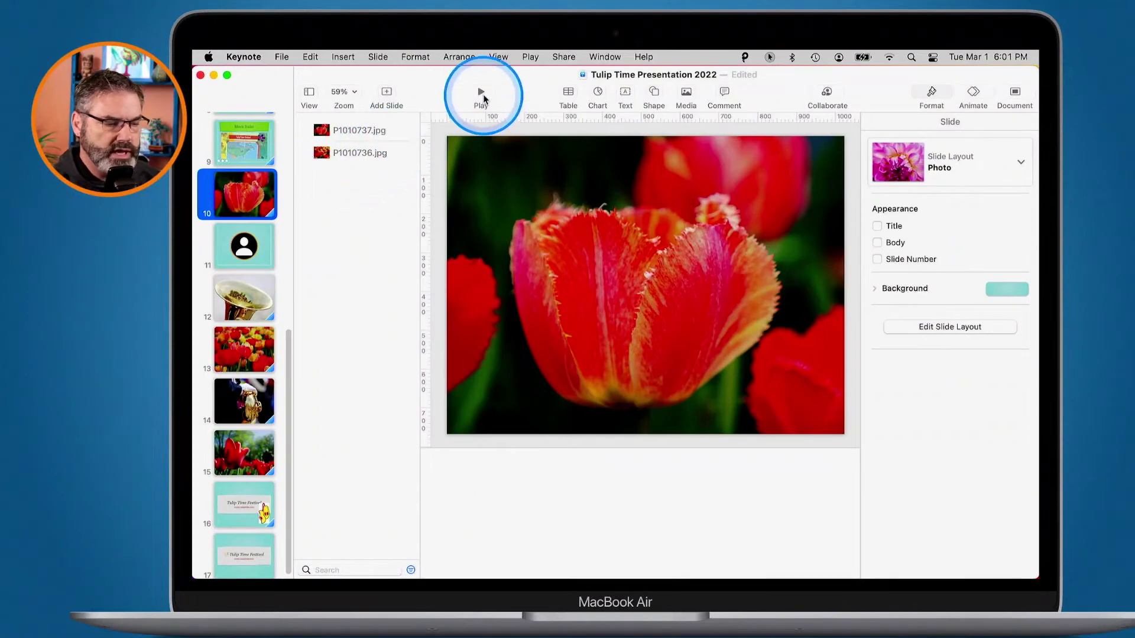
left_click(481, 93)
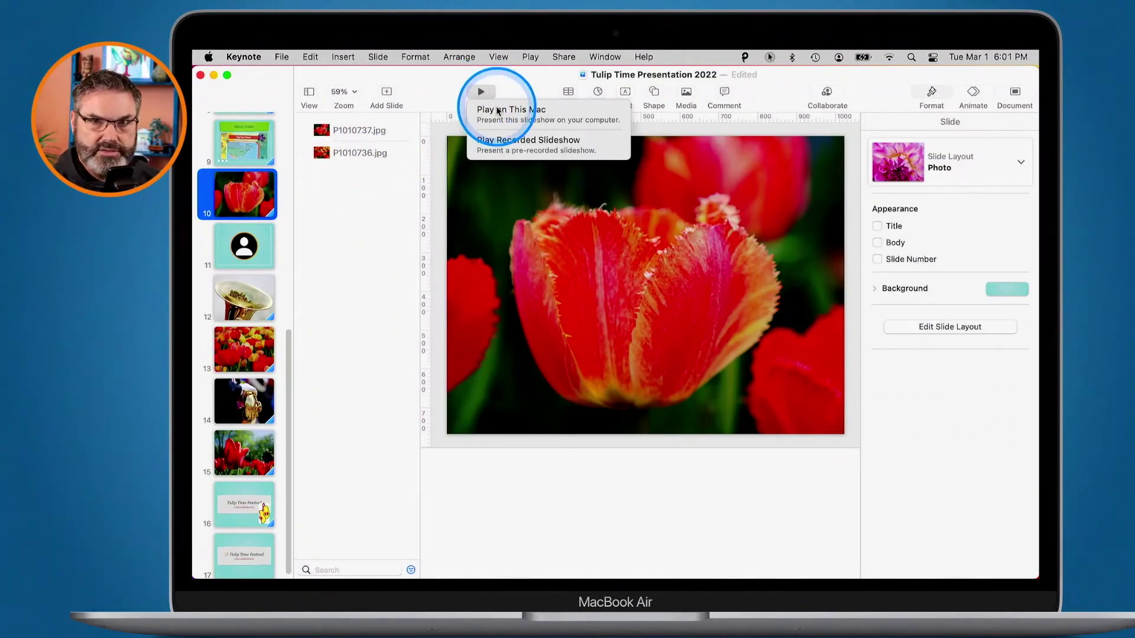
left_click(497, 111)
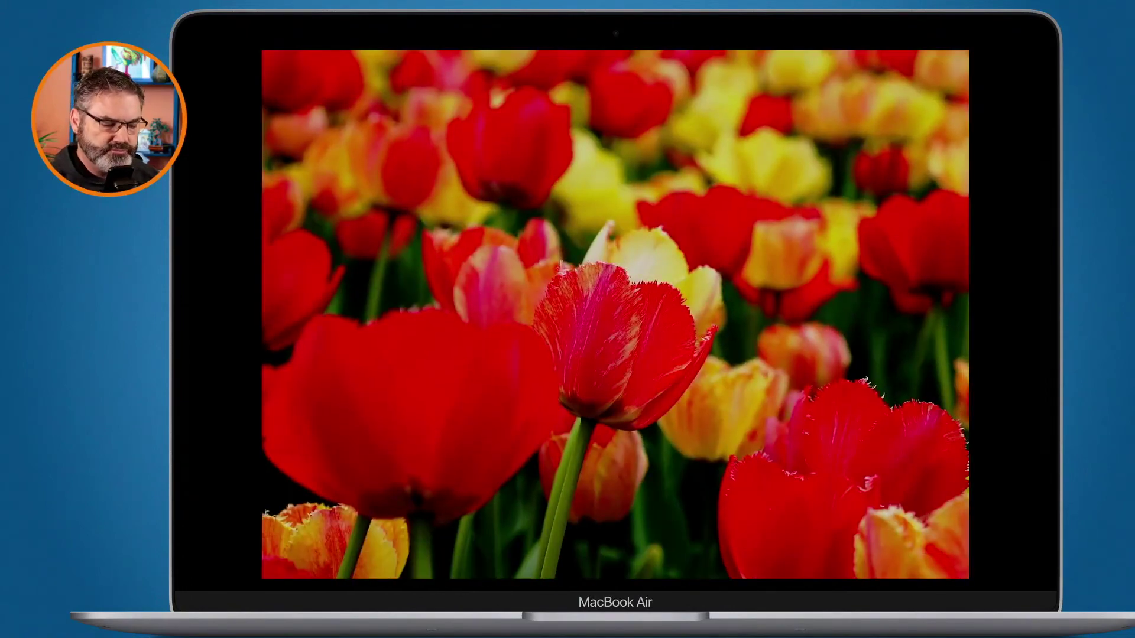
key("Escape")
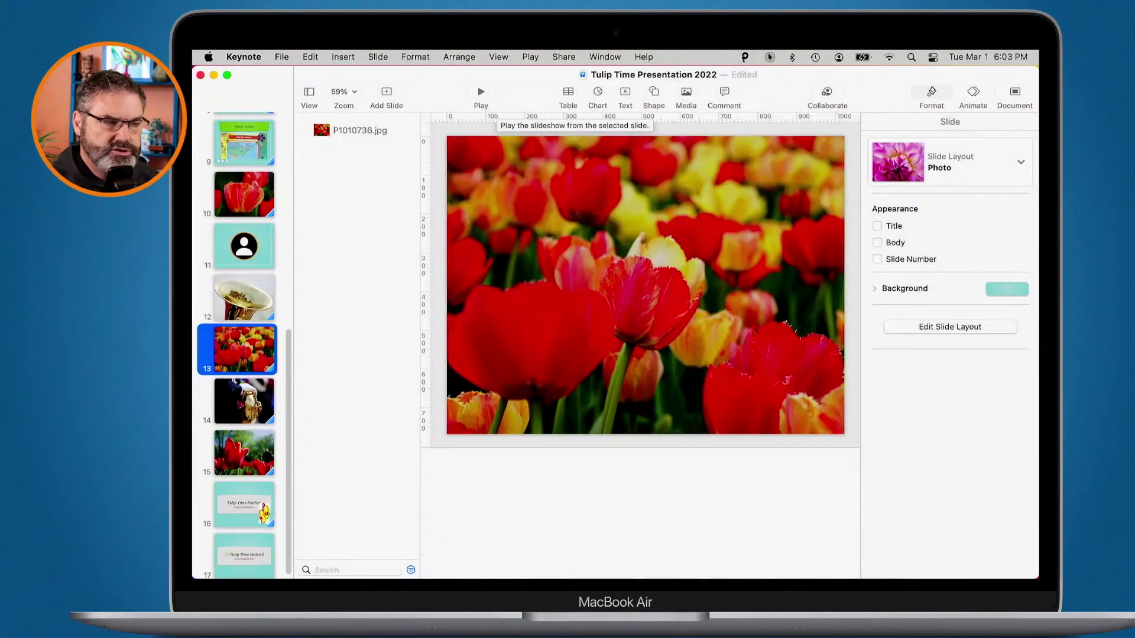